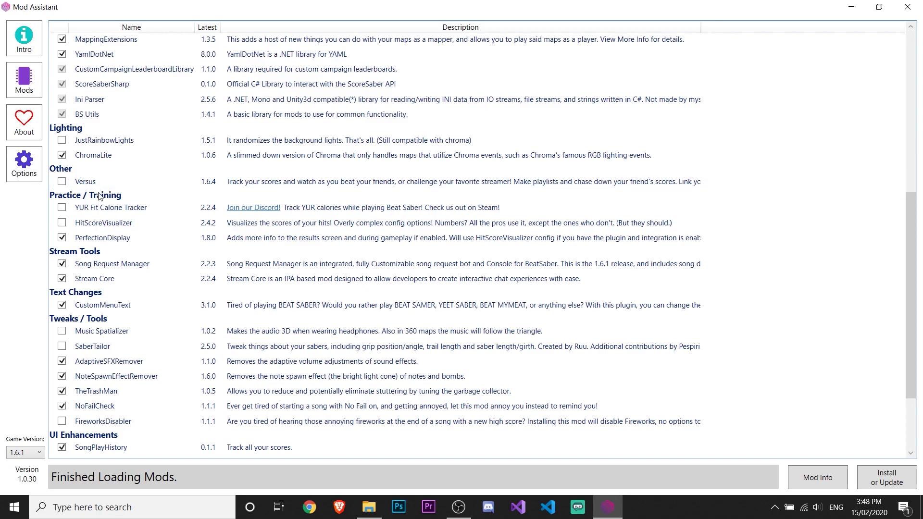
Step: Select the HitScoreVisualizer mod under Practice / Training and install it
left_click(61, 224)
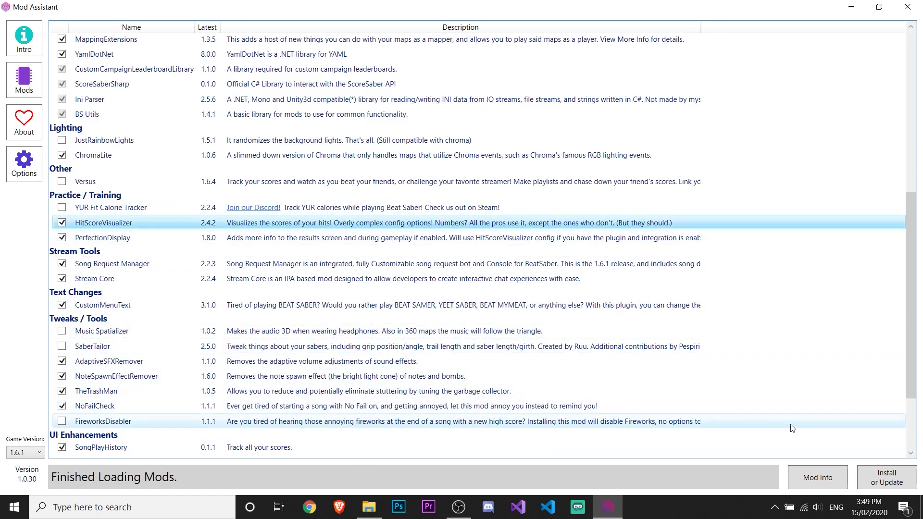
left_click(887, 480)
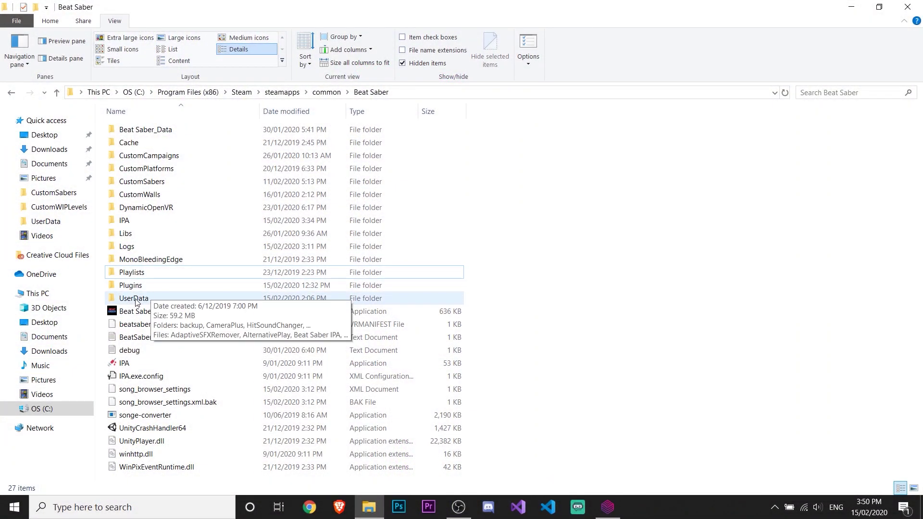
Step: In File Explorer, open the HitScoreVisualizerConfig JSON file from Beat Saber's UserData folder
left_click(136, 302)
double_click(164, 300)
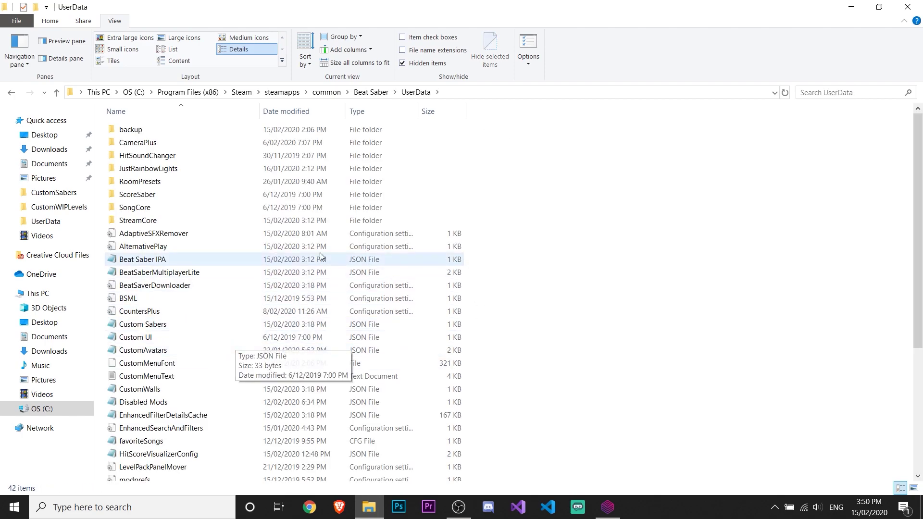
scroll(192, 250, "down", 5)
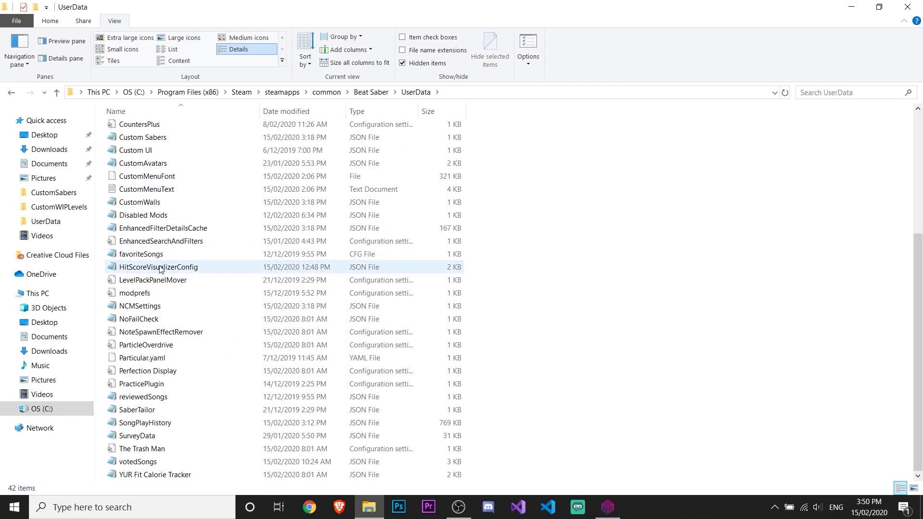
mouse_move(160, 268)
double_click(170, 272)
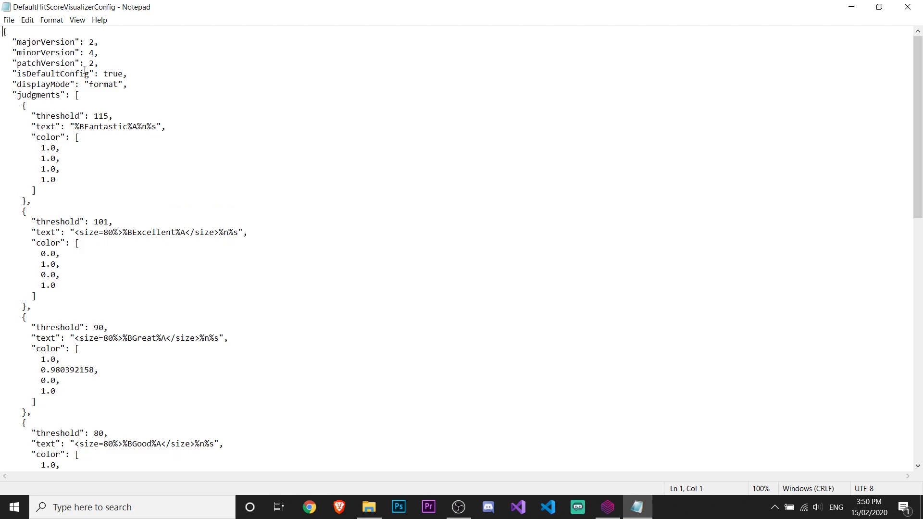
Step: Set isDefaultConfig to false in the config file and save it
left_click_drag(104, 74, 122, 77)
type("false")
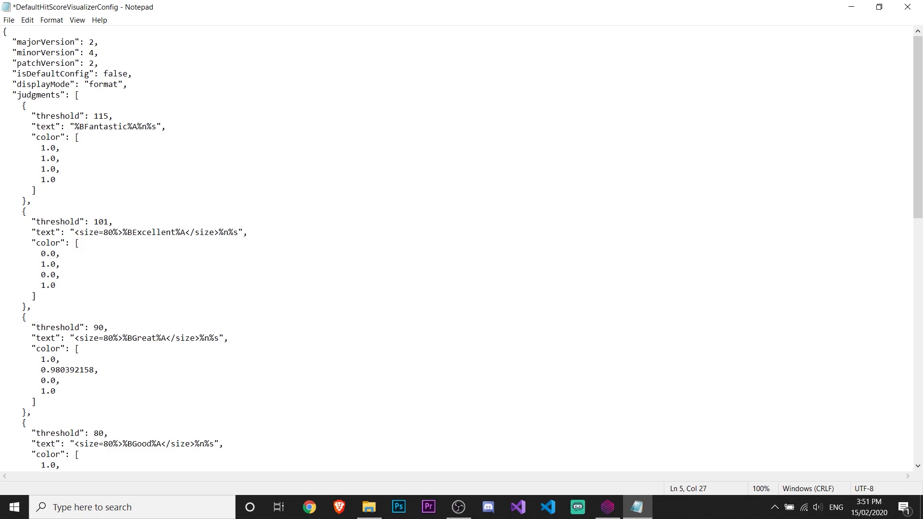
key("ctrl+s")
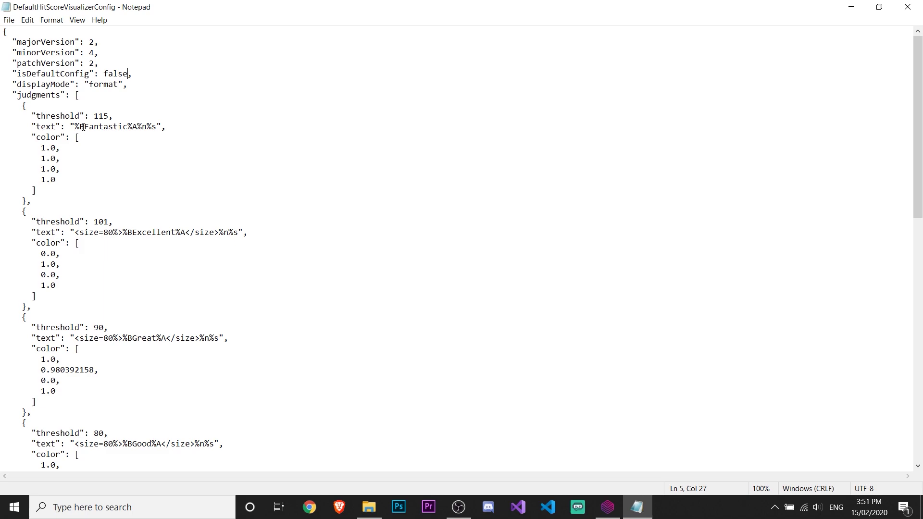
Step: Change the text of the threshold 115 judgment to "%BExample", removing the trailing %A%n%s codes
left_click_drag(84, 126, 127, 130)
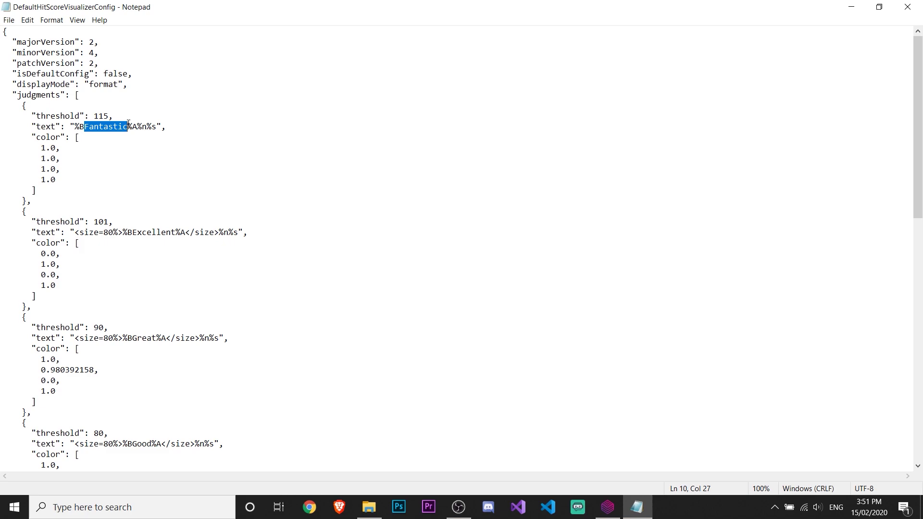
left_click(129, 126)
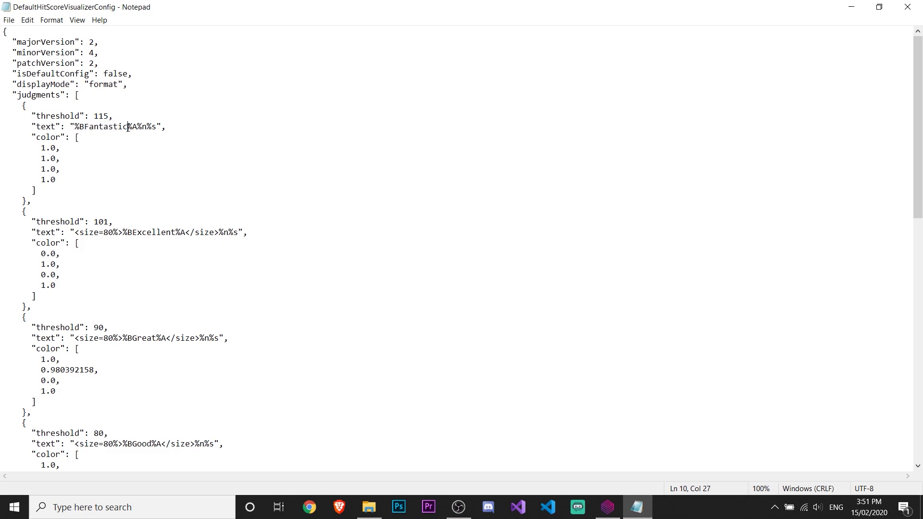
left_click_drag(129, 127, 86, 130)
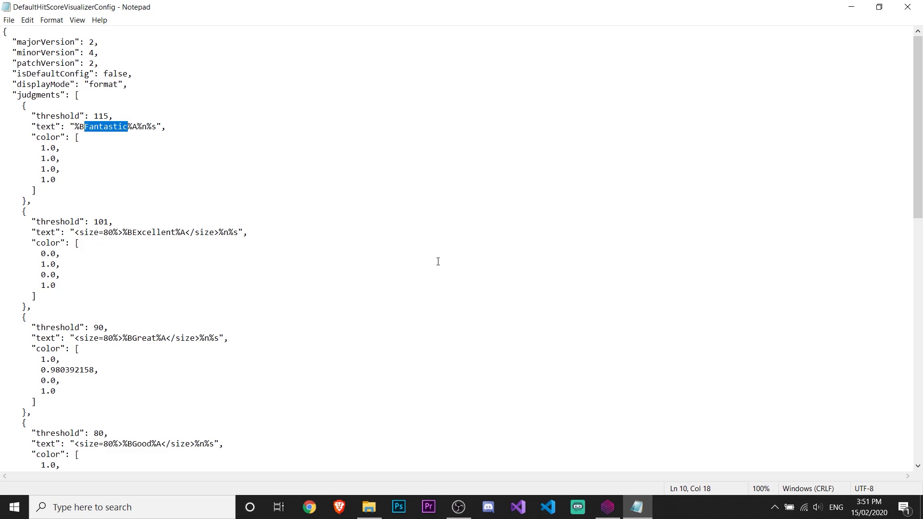
type("Examplr")
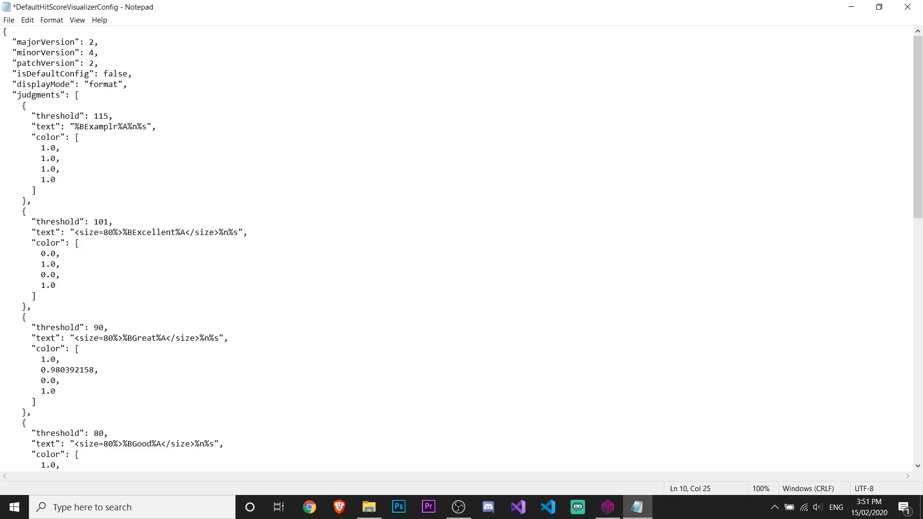
key("BackSpace")
type("e")
left_click_drag(118, 126, 148, 126)
key("BackSpace")
Step: Reduce the threshold 101 judgment text to "<size=80%>%s</size>", replacing the Excellent label and dropping the trailing %n%s
left_click_drag(185, 234, 123, 234)
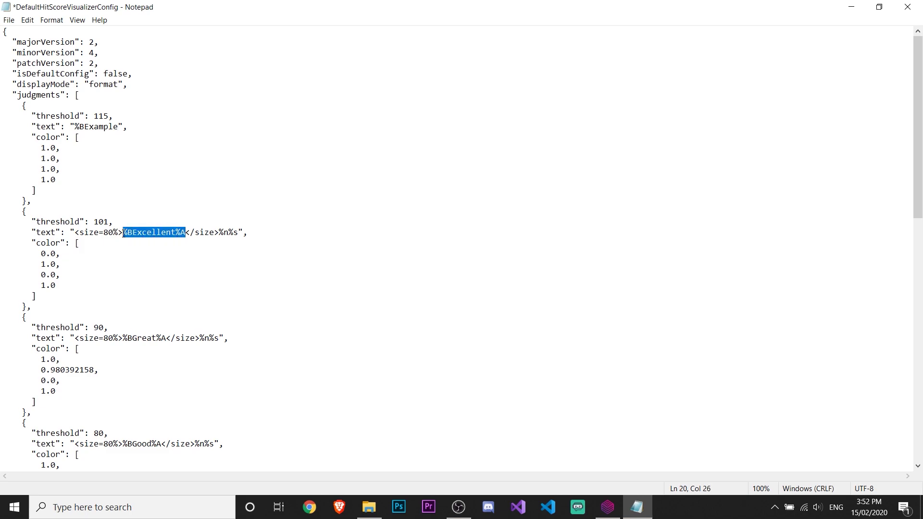
key("BackSpace")
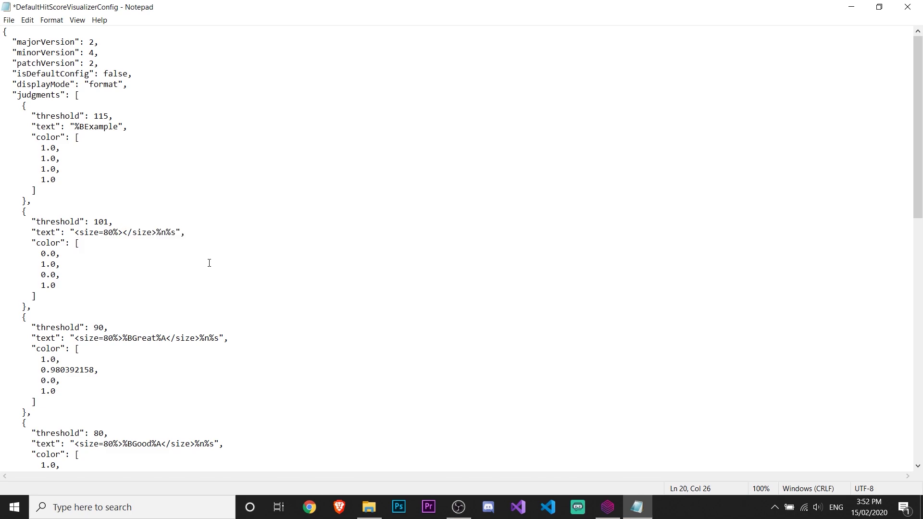
left_click_drag(164, 234, 156, 235)
key("BackSpace")
key("shift+Right")
key("shift+Right")
key("BackSpace")
left_click(123, 232)
type("%s")
right_click(131, 232)
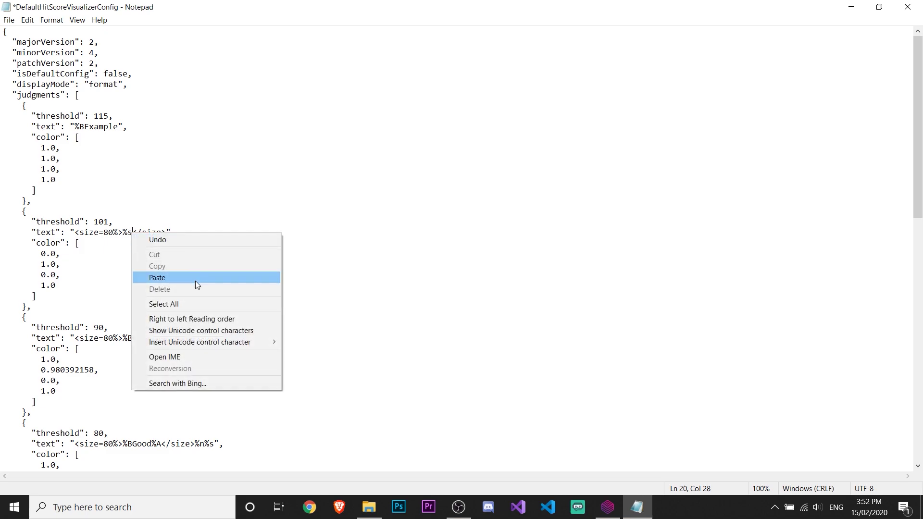
left_click(128, 233)
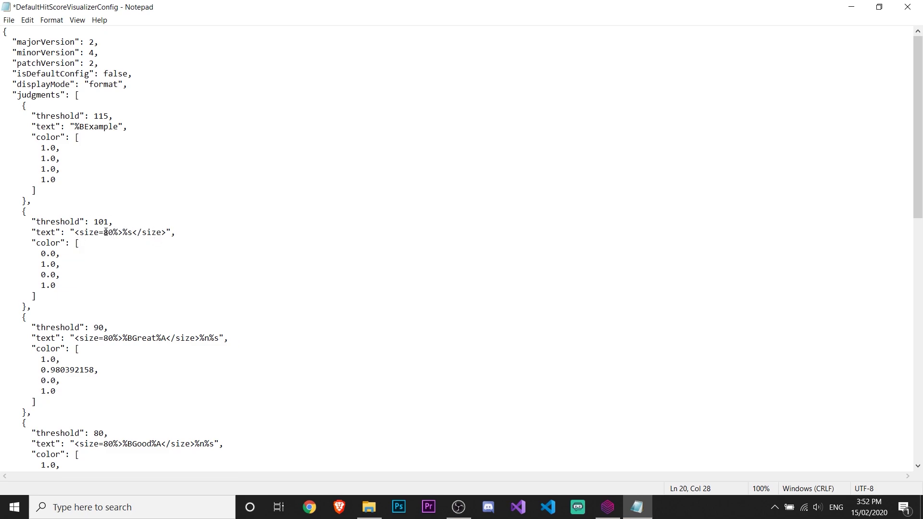
Step: Set the text size of the threshold 101 judgment to 150% and save the file
left_click_drag(103, 232, 112, 232)
type("150")
key("ctrl+s")
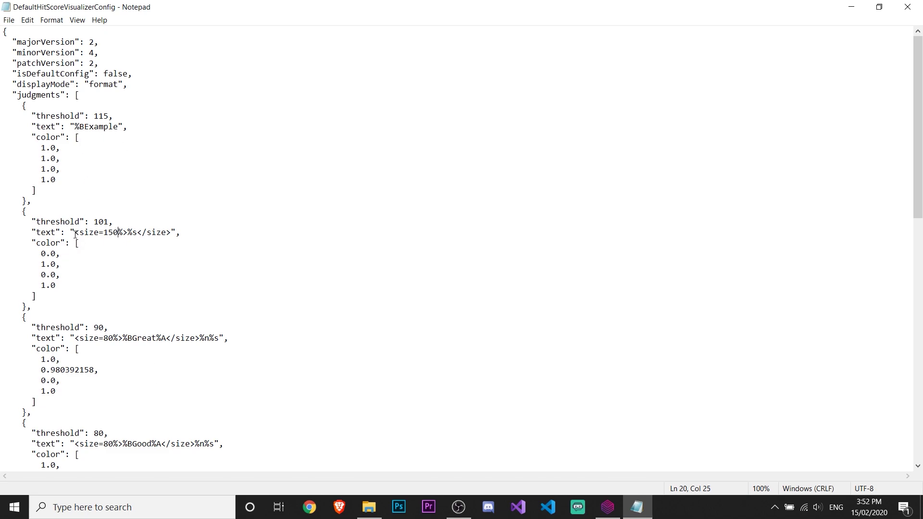
Step: Copy the quoted text value of the threshold 101 judgment and paste it before the threshold 115 judgment's text value
left_click_drag(32, 232, 178, 232)
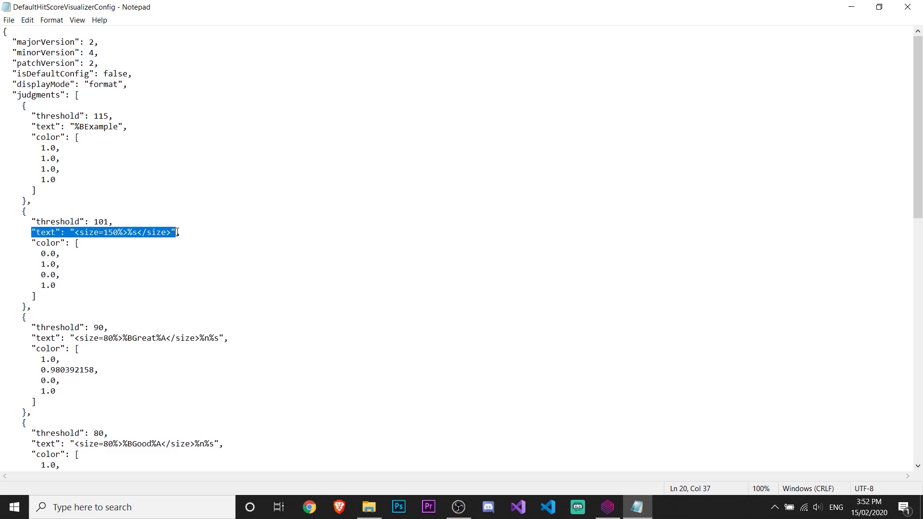
left_click(31, 234)
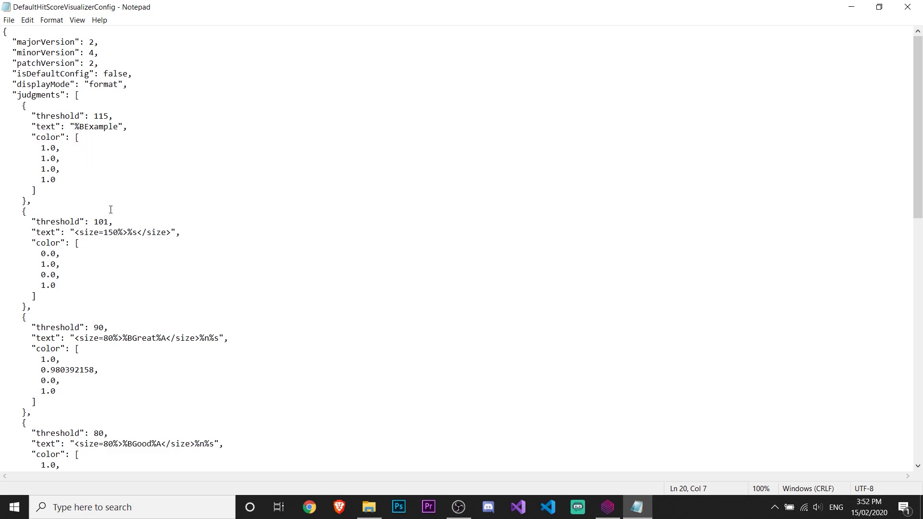
left_click_drag(71, 232, 175, 231)
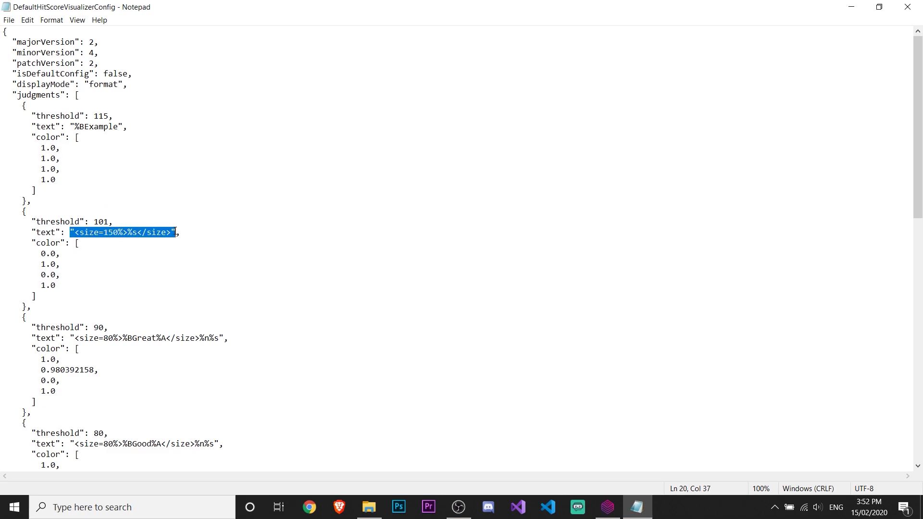
key("ctrl+c")
left_click(72, 126)
key("ctrl+v")
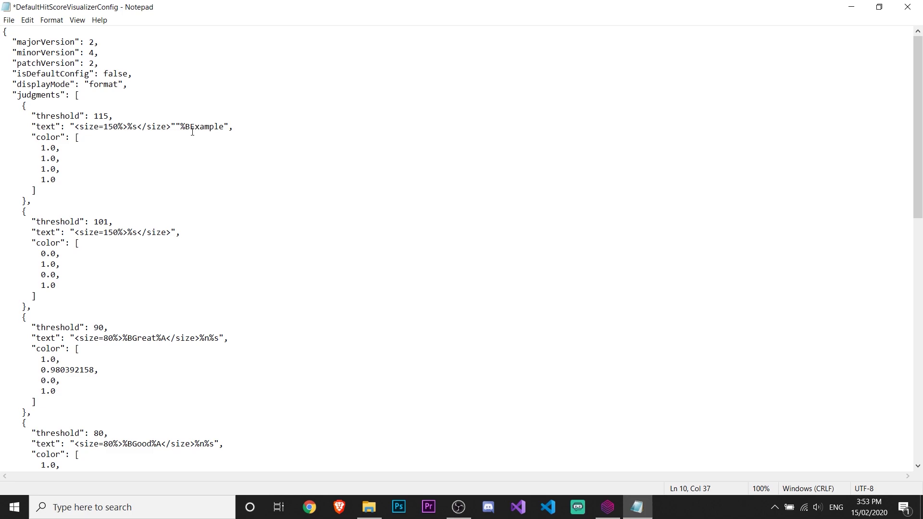
Step: Move %BExample inside the threshold 115 size tags, making the text "<size=150%>%BExample</size>" without surplus quotes, and save
left_click_drag(176, 128, 224, 128)
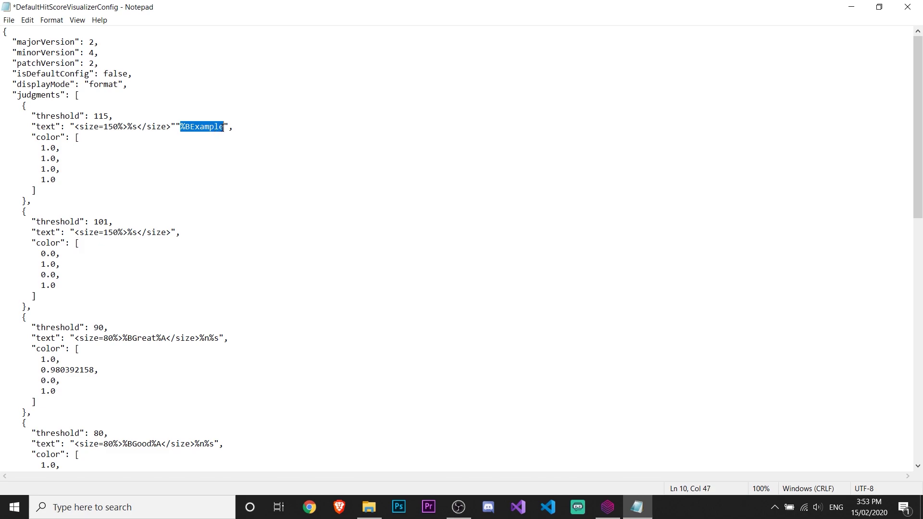
key("BackSpace")
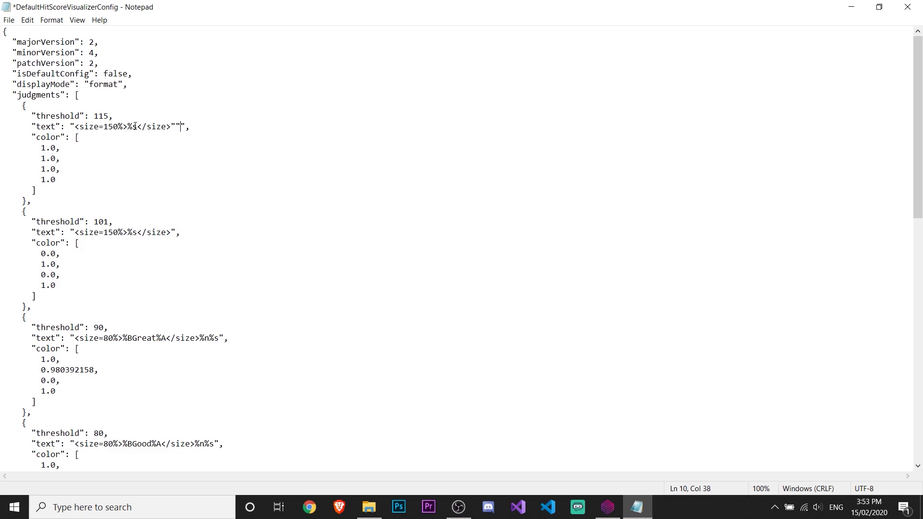
left_click_drag(138, 126, 128, 126)
key("ctrl+v")
left_click(213, 126)
type("\"")
key("BackSpace")
key("BackSpace")
key("ctrl+s")
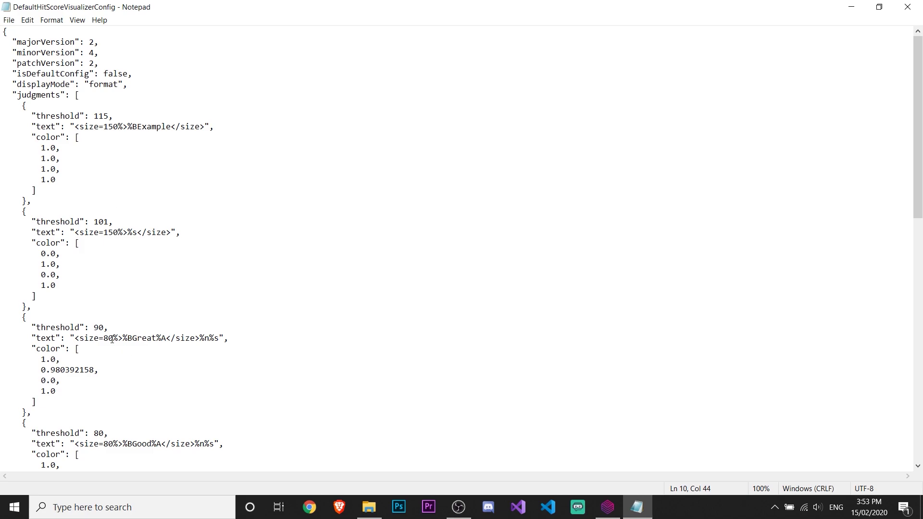
Step: Replace the threshold 90 judgment's text line with the threshold 101 line, "<size=150%>%s</size>", and save the file
left_click_drag(104, 340, 112, 341)
type("150")
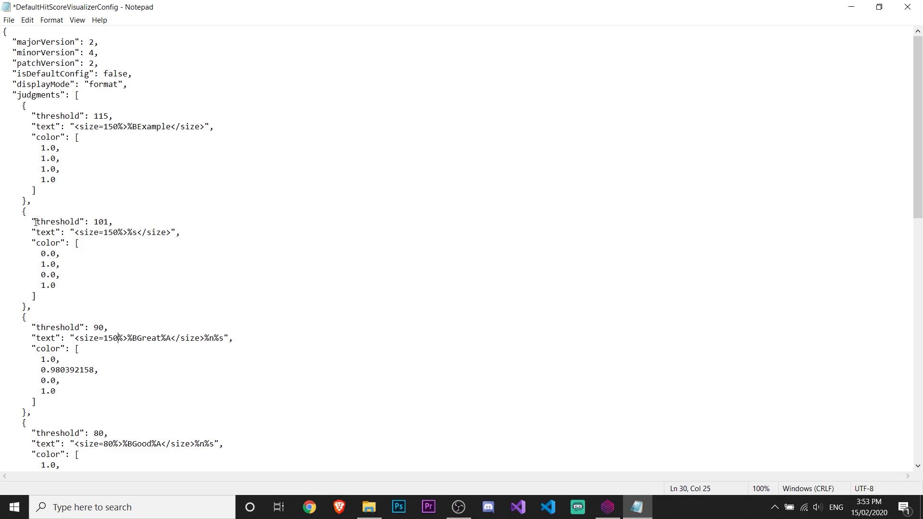
left_click_drag(31, 232, 191, 232)
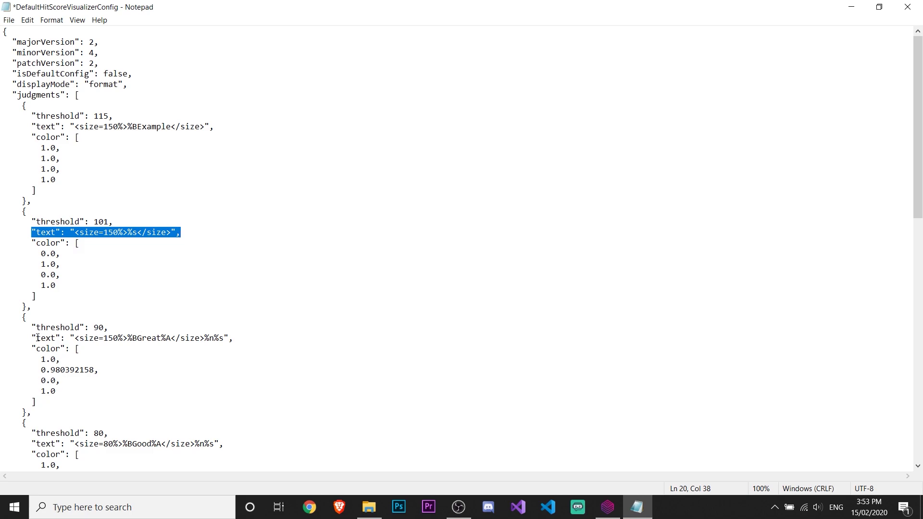
left_click_drag(31, 338, 242, 334)
key("ctrl+v")
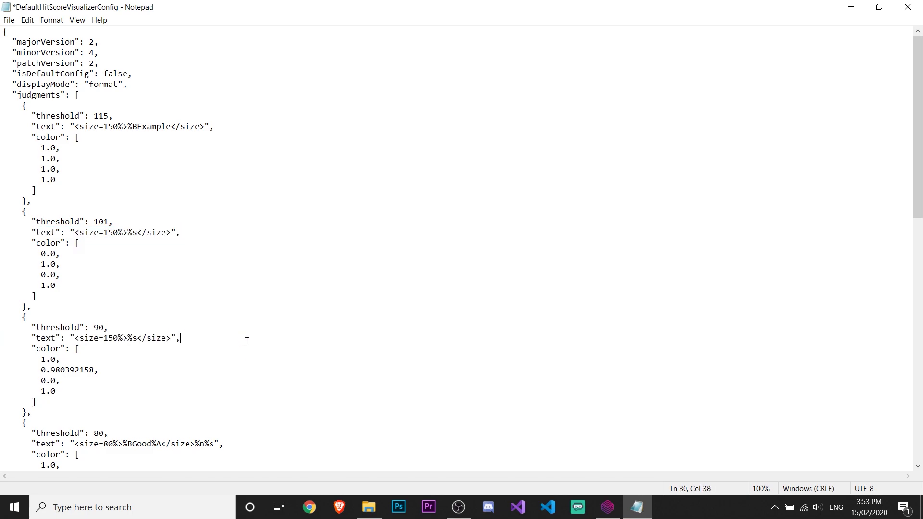
key("ctrl+s")
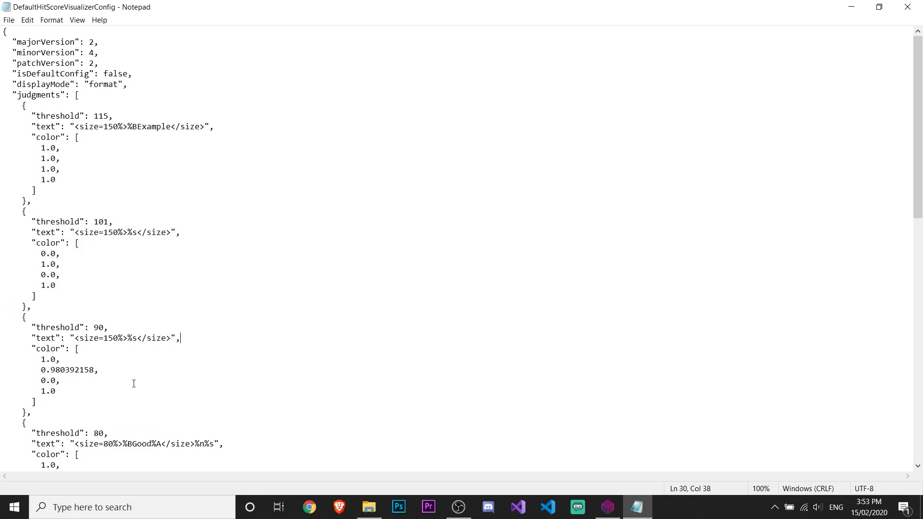
Step: Delete the "+" text from the accuracy, beforeCutAngle and afterCutAngle judgments and save the config file
scroll(134, 383, "down", 2)
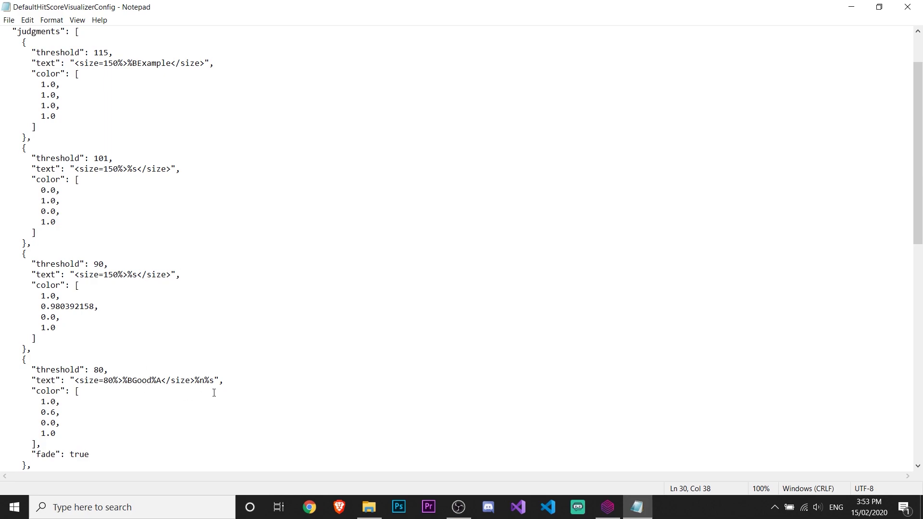
scroll(175, 366, "down", 17)
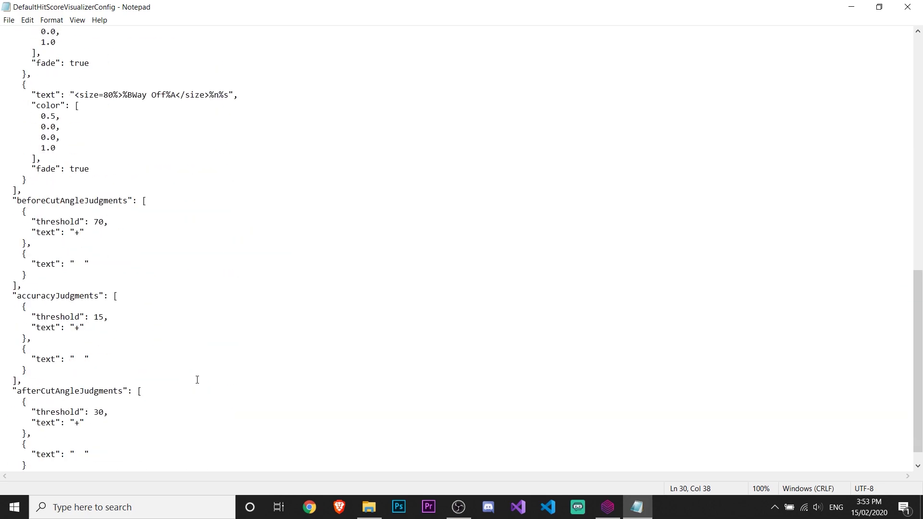
left_click(79, 308)
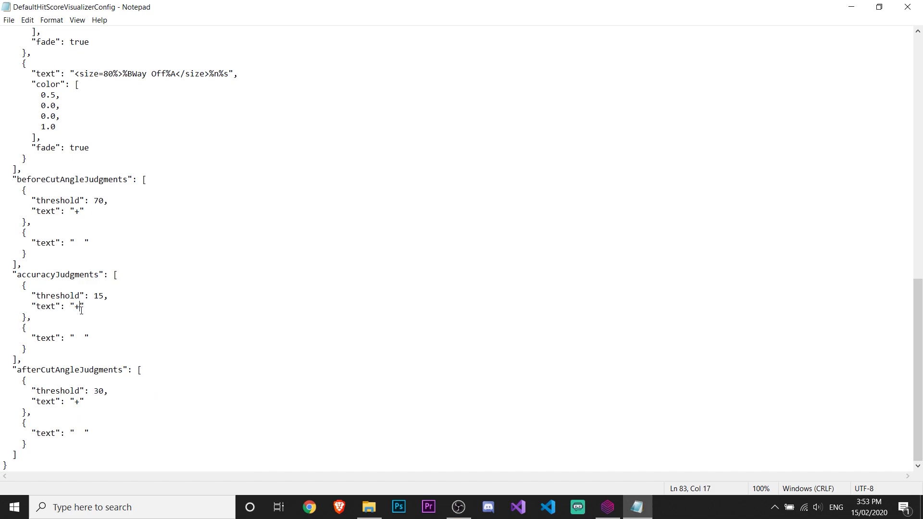
key("BackSpace")
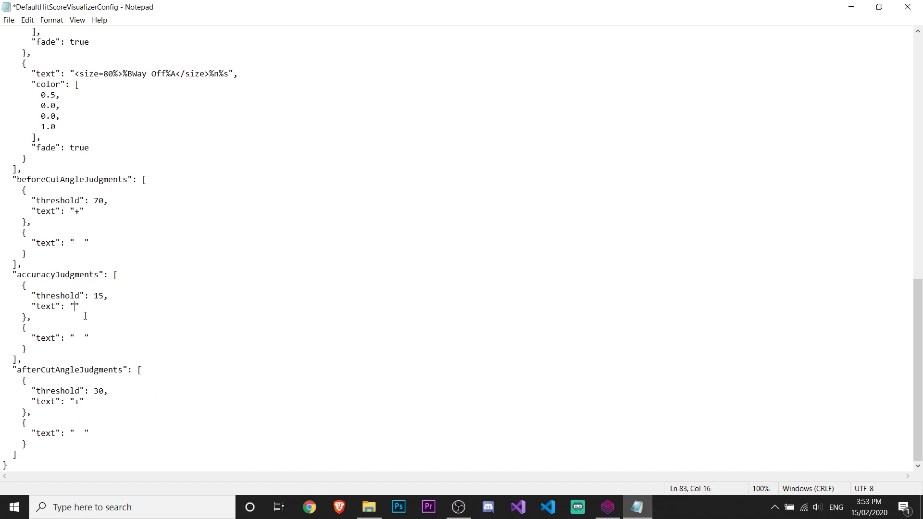
left_click(81, 211)
key("BackSpace")
left_click(80, 402)
key("BackSpace")
key("ctrl+s")
scroll(162, 326, "up", 19)
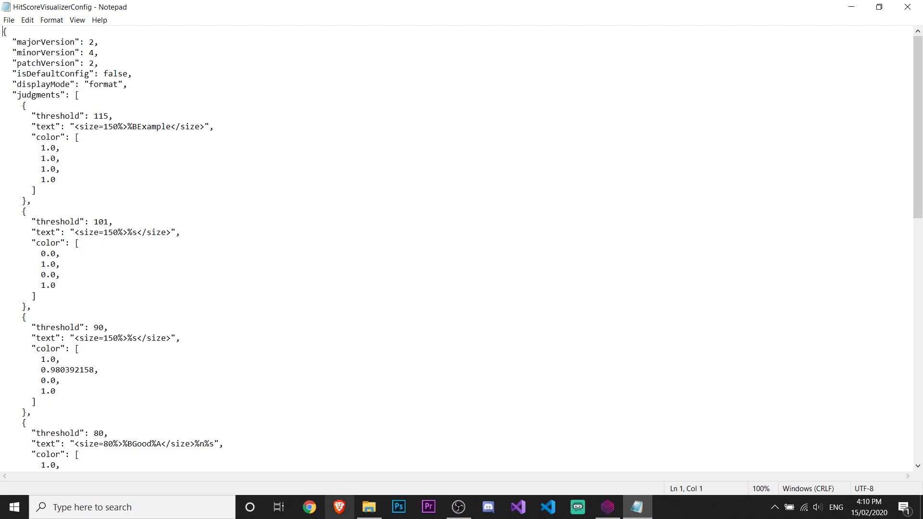
Step: Switch to Chrome, search Google for "color picker" and set the picker's hue to purple, RGB 173, 3, 252
left_click(313, 513)
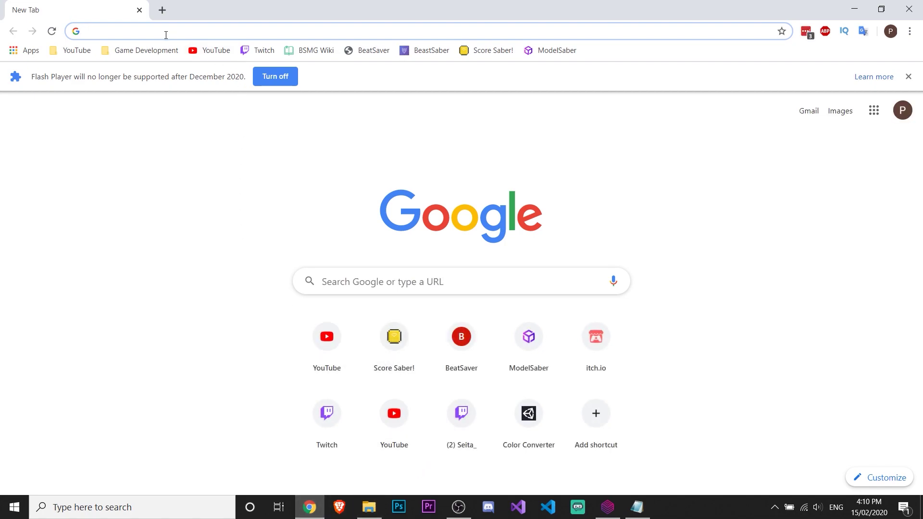
type("colo")
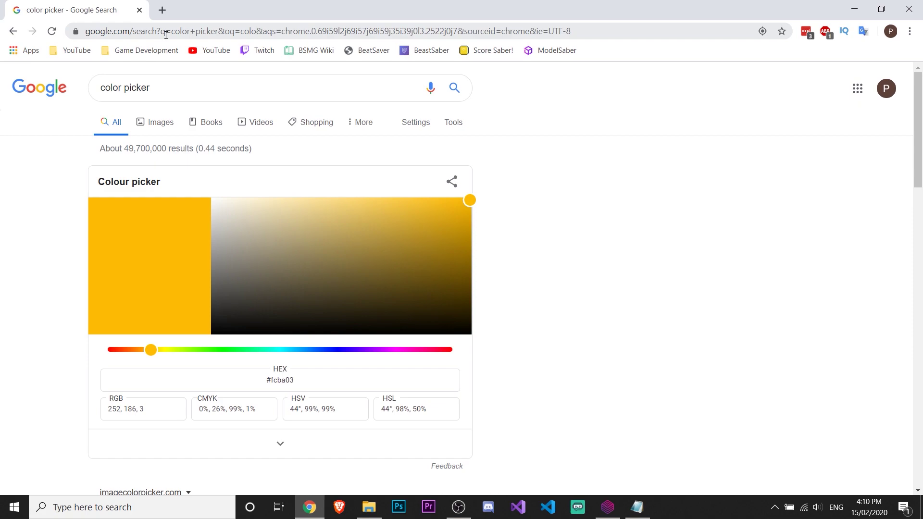
left_click(145, 350)
left_click_drag(145, 350, 378, 365)
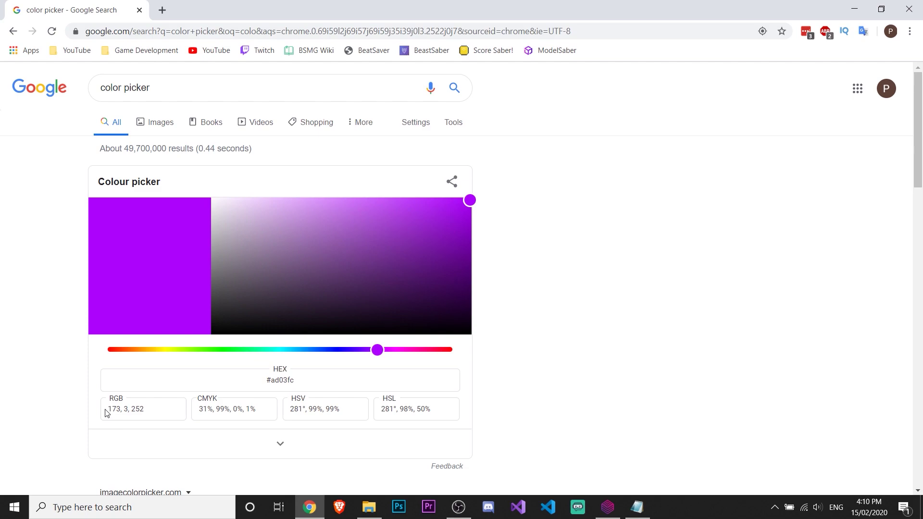
Step: Compare the picker's RGB value with the judgment color values in the HitScoreVisualizerConfig file, returning to Chrome
left_click_drag(152, 409, 109, 409)
left_click(542, 381)
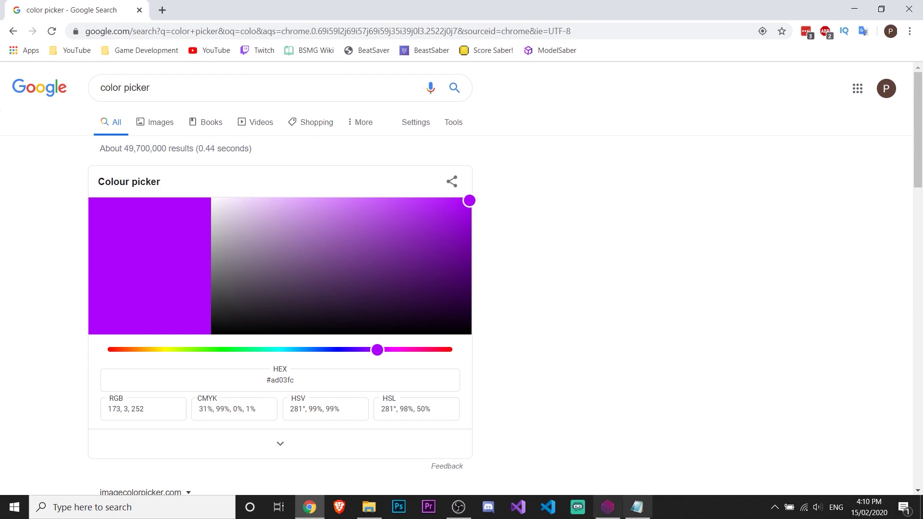
left_click(637, 507)
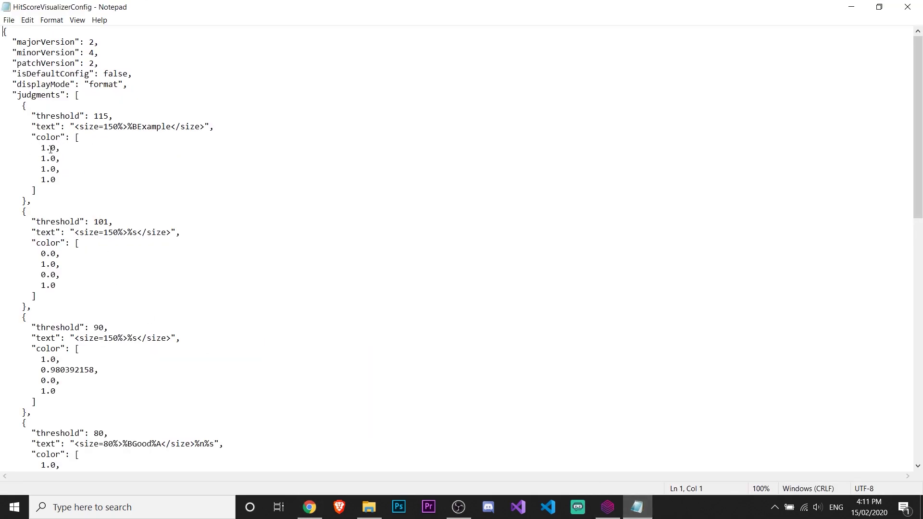
left_click(309, 507)
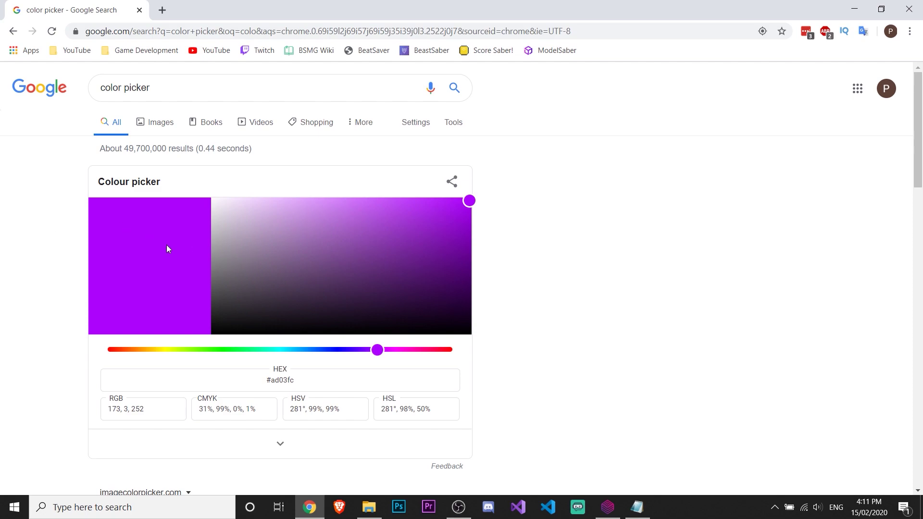
Step: Copy the purple RGB value 173, 3, 252 from the color picker and convert it in Color Converter
left_click_drag(109, 409, 145, 407)
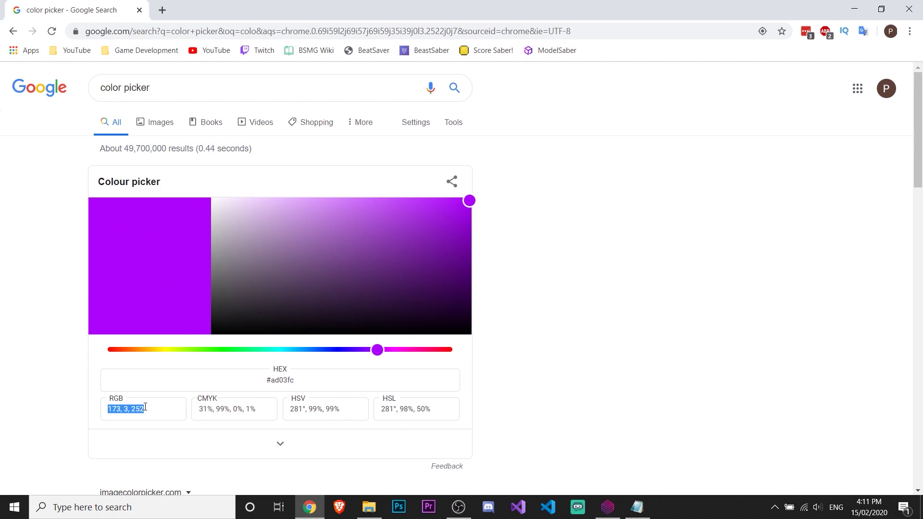
left_click(107, 421)
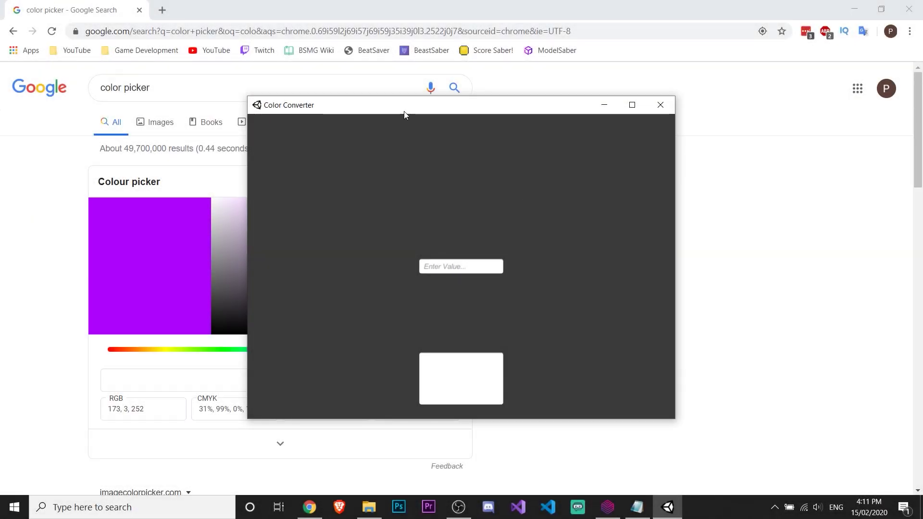
left_click_drag(404, 111, 407, 106)
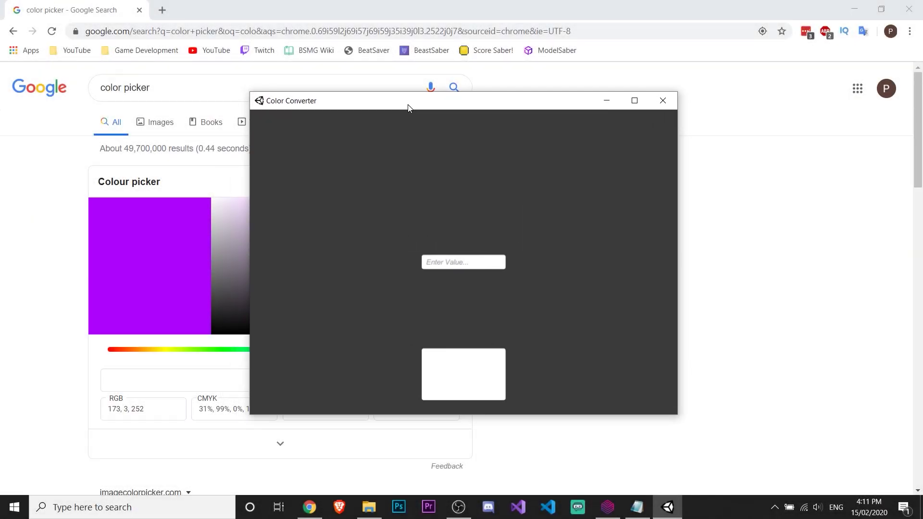
left_click(461, 259)
key("ctrl+v")
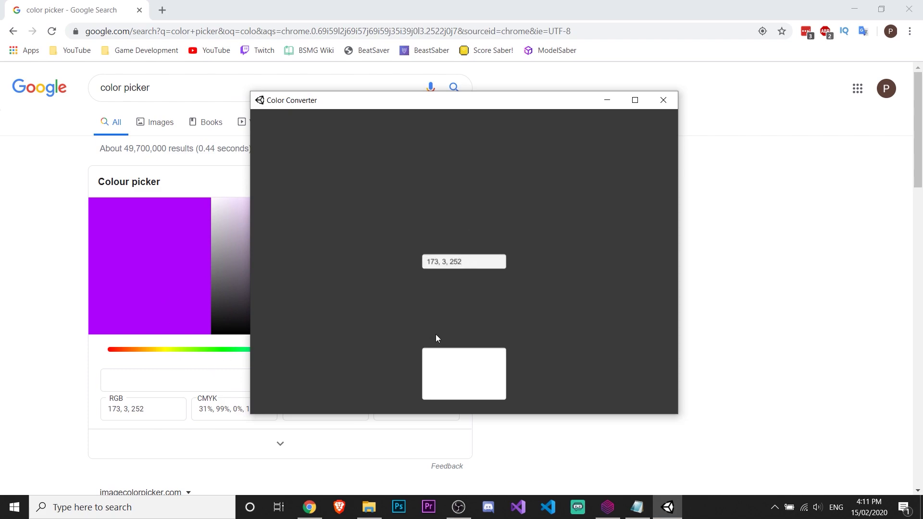
key("Return")
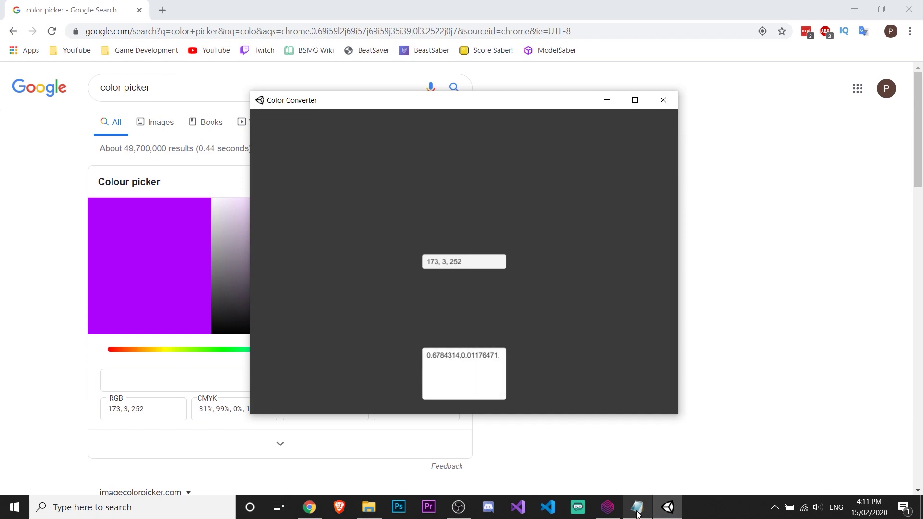
Step: Switch to the config in Notepad and replace the threshold 101 judgment's first three color values with "0.6784314,0.01176471,0.9882353,"
mouse_move(638, 514)
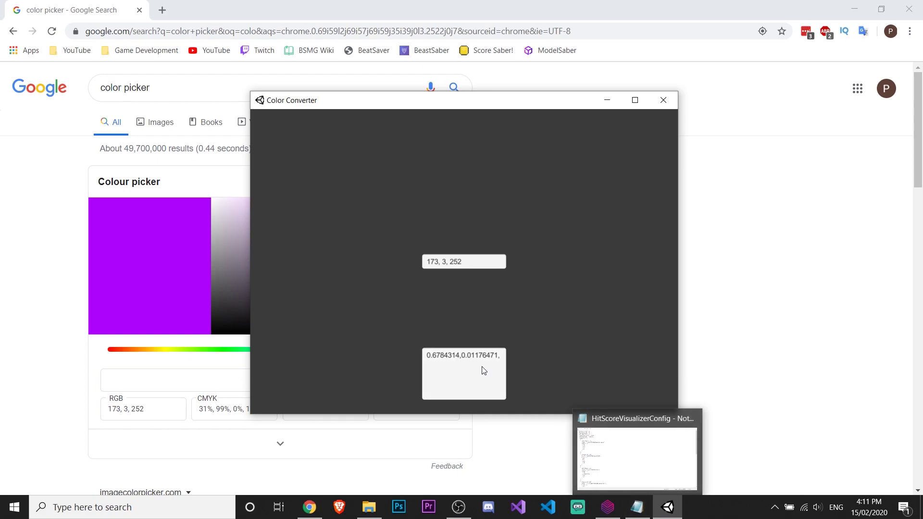
left_click(648, 501)
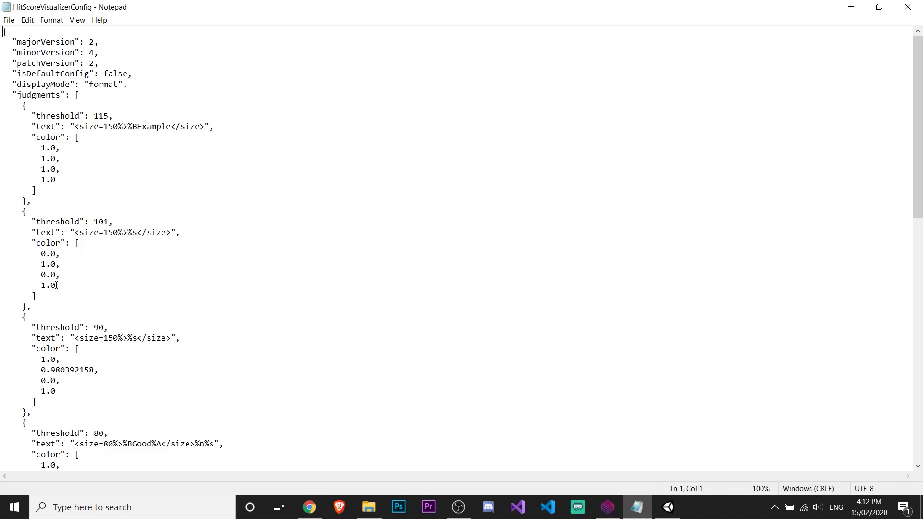
left_click_drag(60, 275, 43, 254)
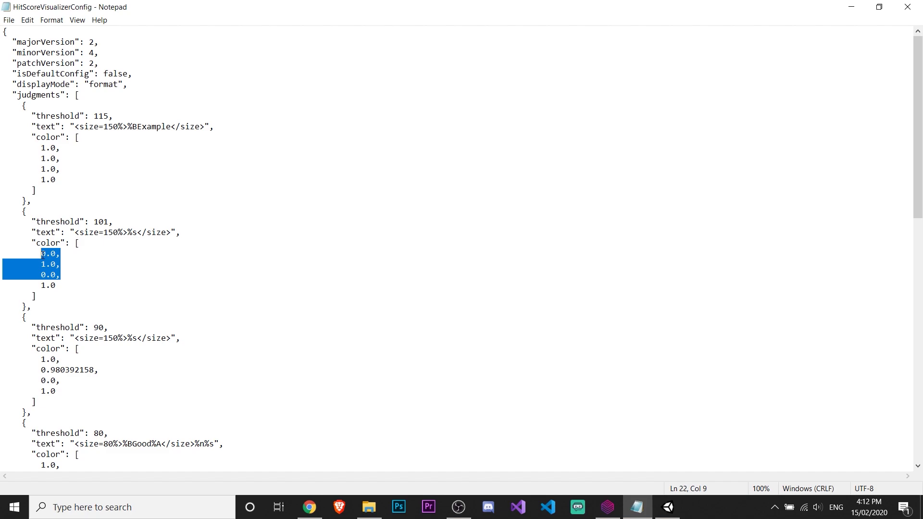
left_click(70, 284)
double_click(71, 284)
left_click(70, 284)
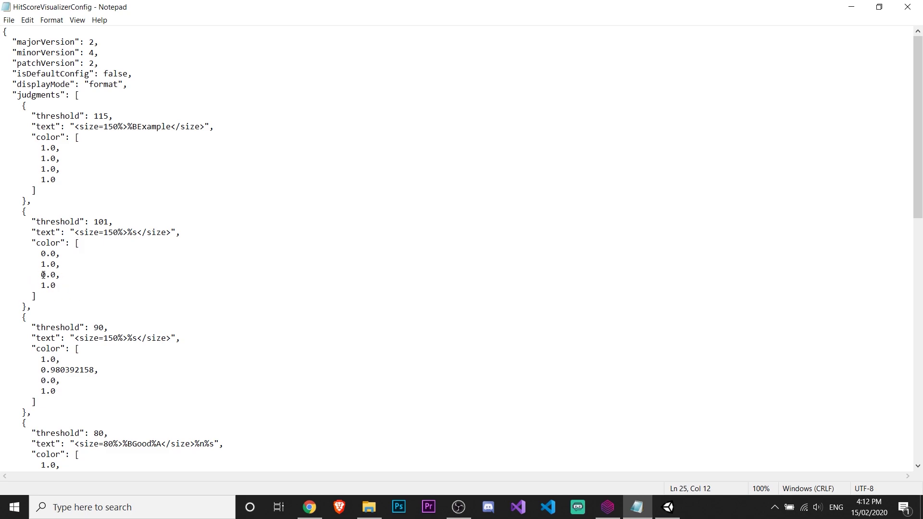
left_click_drag(36, 249, 89, 270)
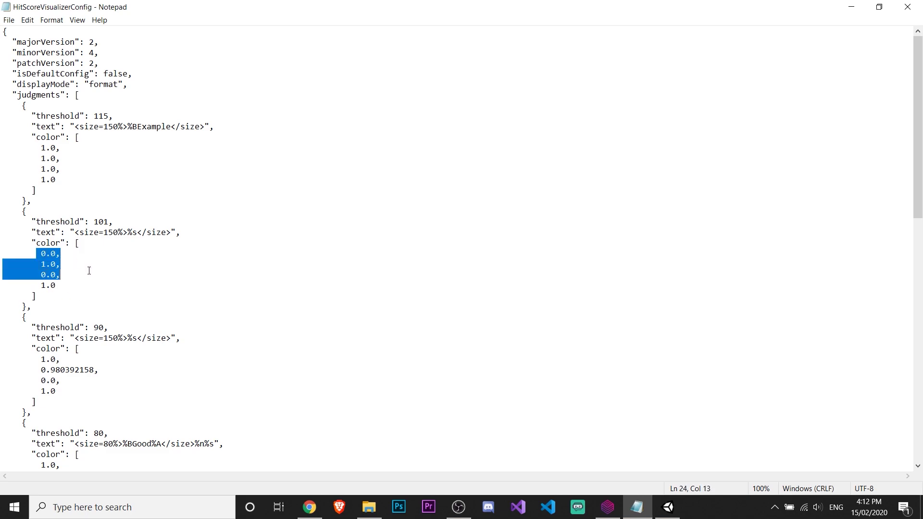
left_click(43, 255)
left_click_drag(41, 254, 98, 274)
type("0.6784314,0.01176471,0.9882353,")
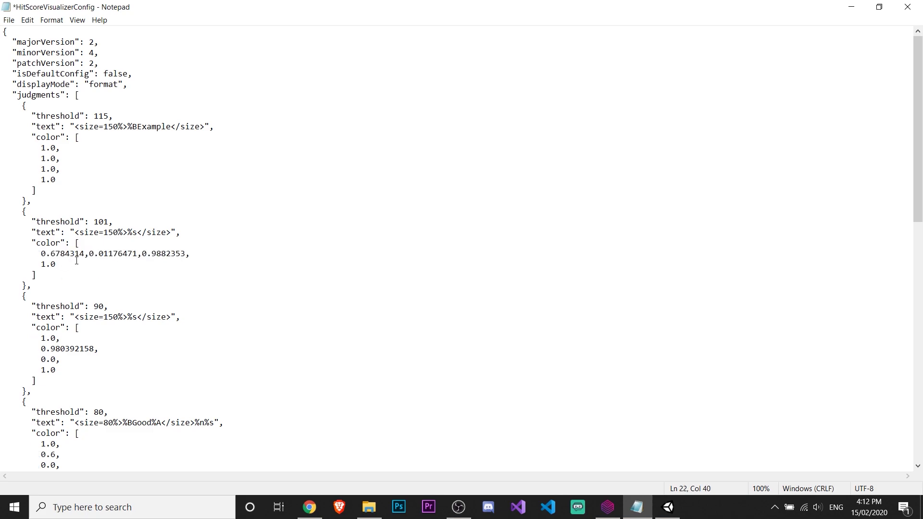
Step: Split the threshold 101 color values 0.6784314, 0.01176471 and 0.9882353 onto separate indented lines and save the file
left_click(91, 254)
key("Return")
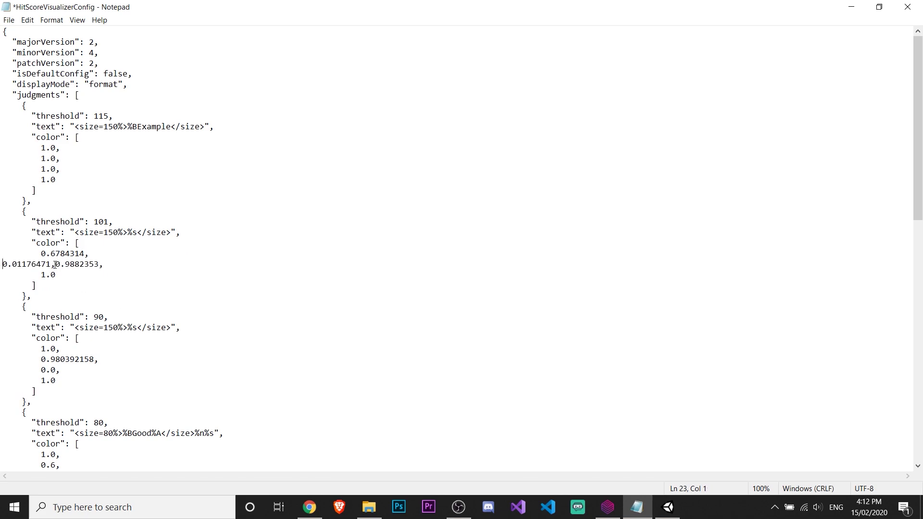
key("Tab")
left_click(95, 265)
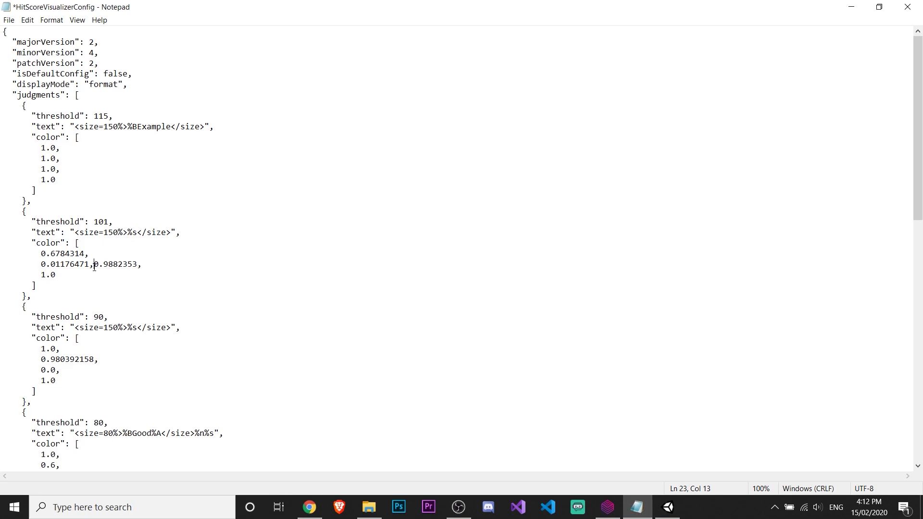
key("Return")
key("Tab")
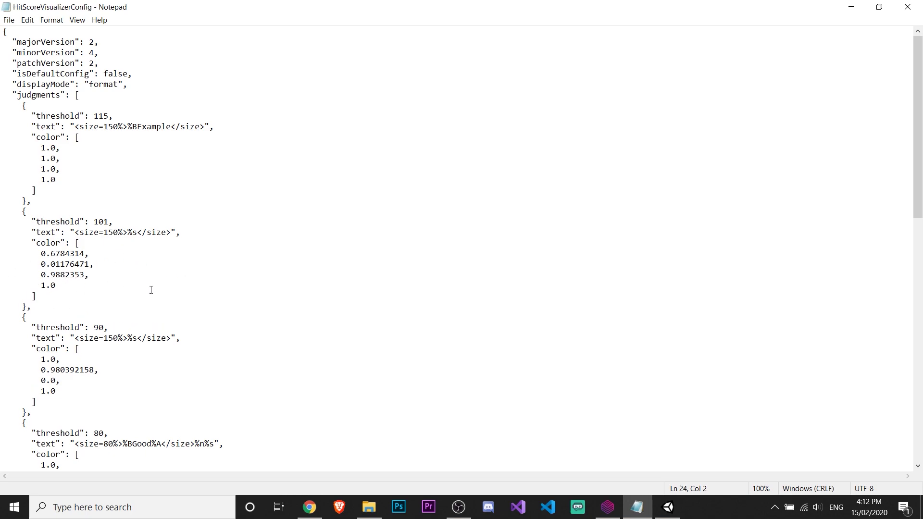
Step: Switch to Chrome and set the color picker to pink, RGB 237, 97, 200
left_click(310, 507)
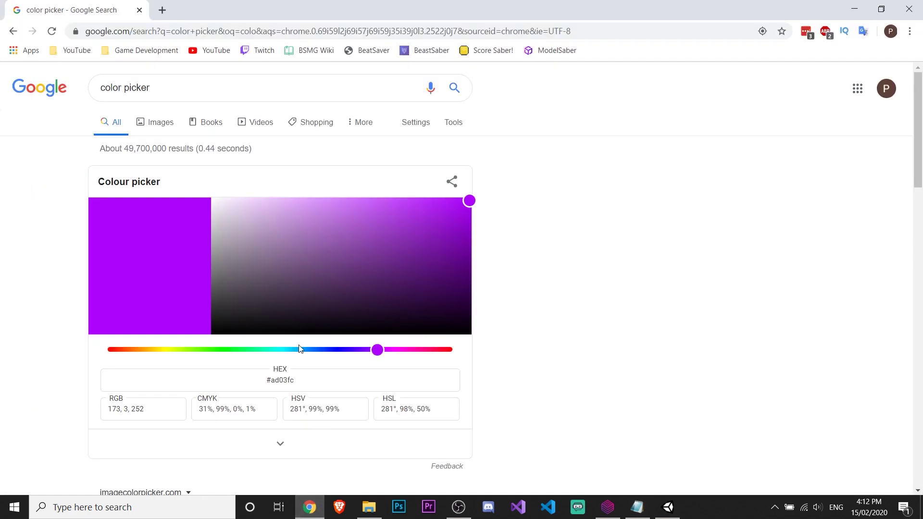
left_click_drag(432, 206, 382, 208)
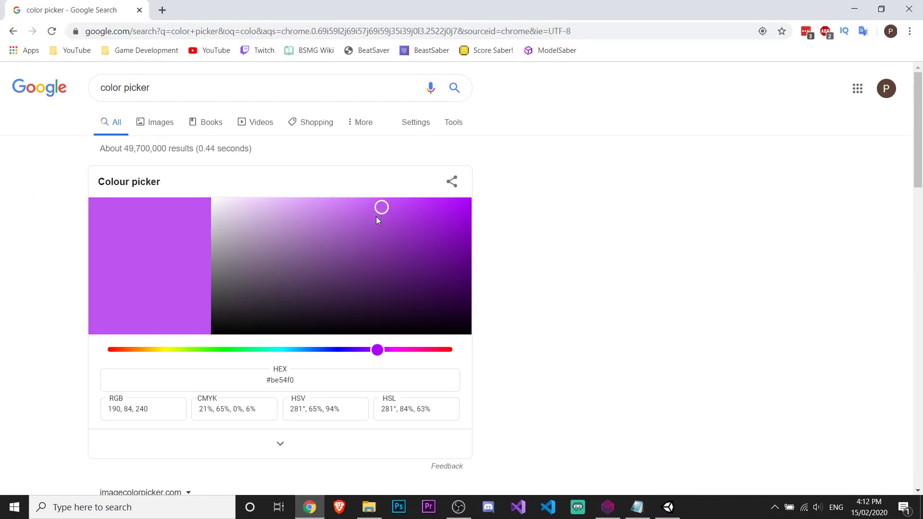
left_click_drag(378, 351, 418, 356)
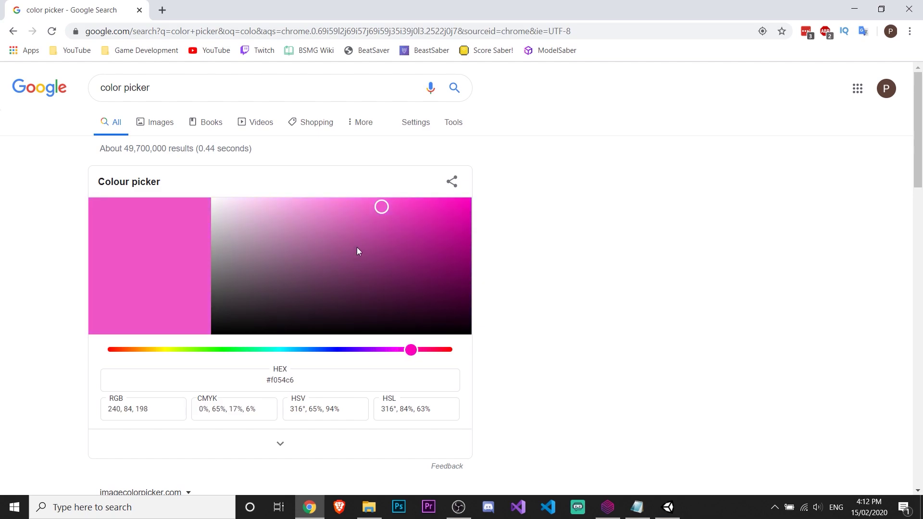
left_click_drag(357, 247, 357, 219)
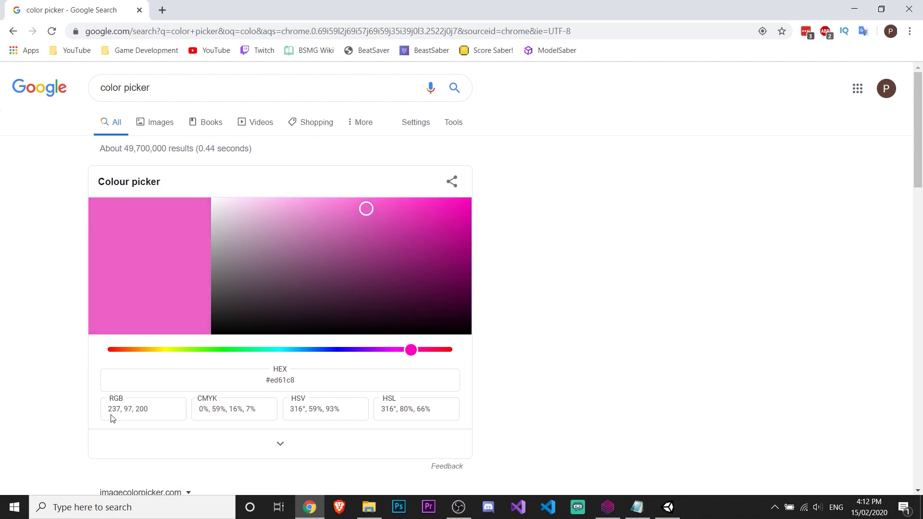
Step: Copy the pink RGB value 237, 97, 200 and convert it in Color Converter, replacing the earlier entry
left_click_drag(149, 409, 103, 409)
key("ctrl+c")
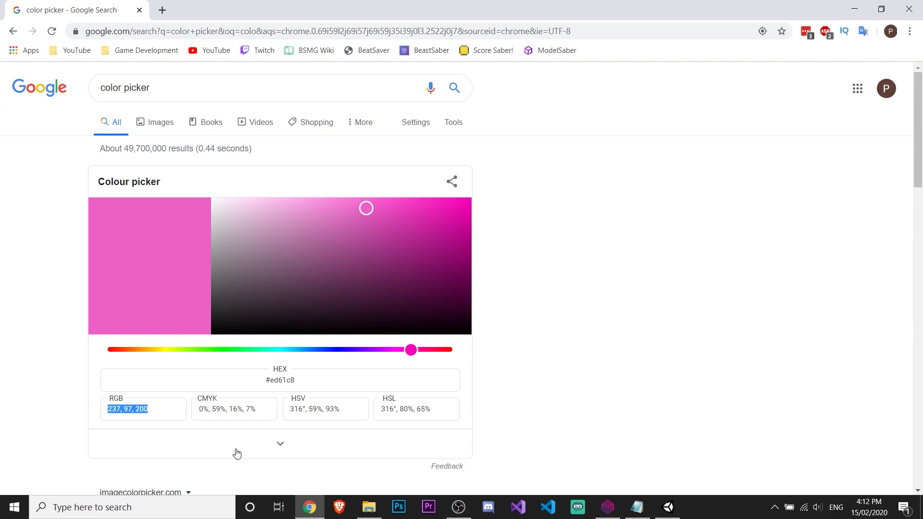
left_click(668, 507)
left_click(459, 261)
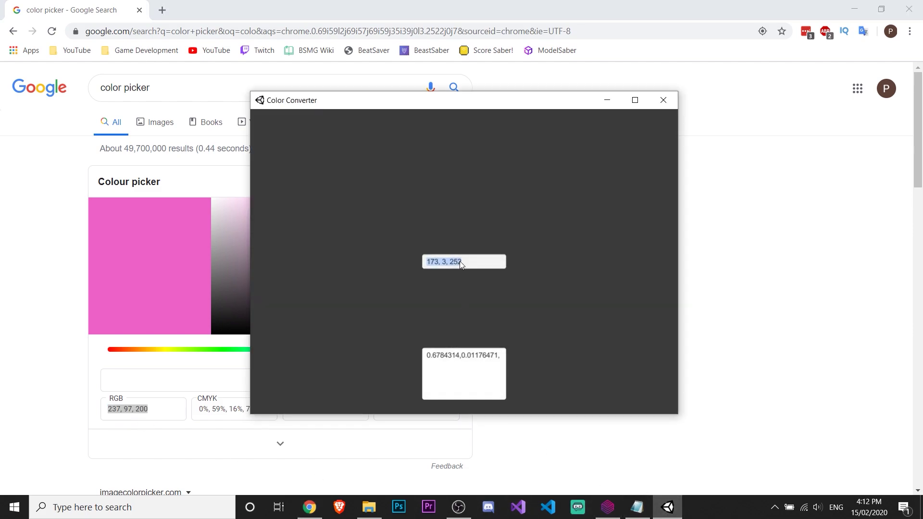
key("ctrl+v")
key("Return")
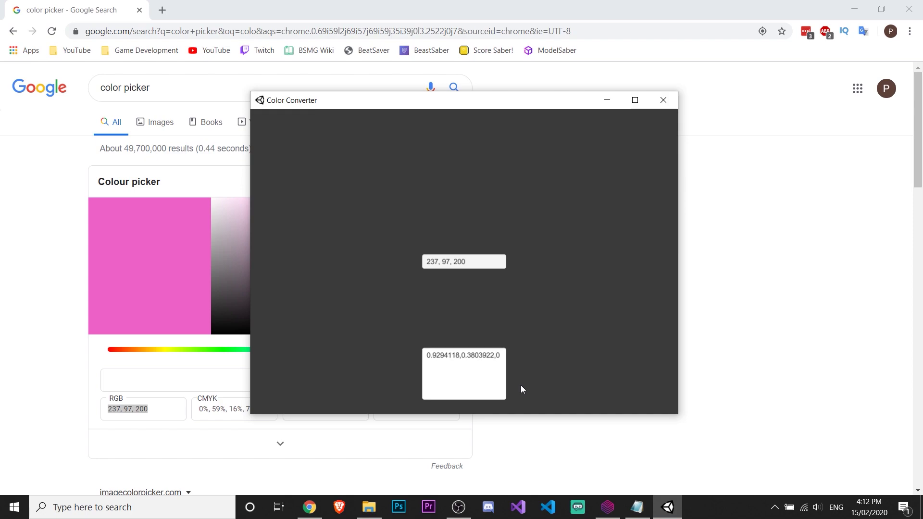
Step: Switch to Notepad and replace the threshold 90 judgment's first three color values with "0.9294118,0.3803922,0.7843137,"
left_click(638, 507)
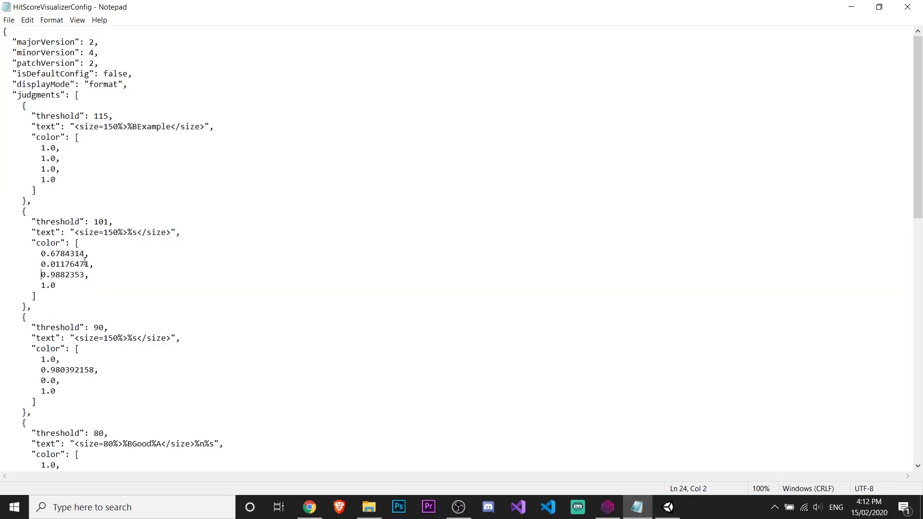
scroll(81, 333, "down", 1)
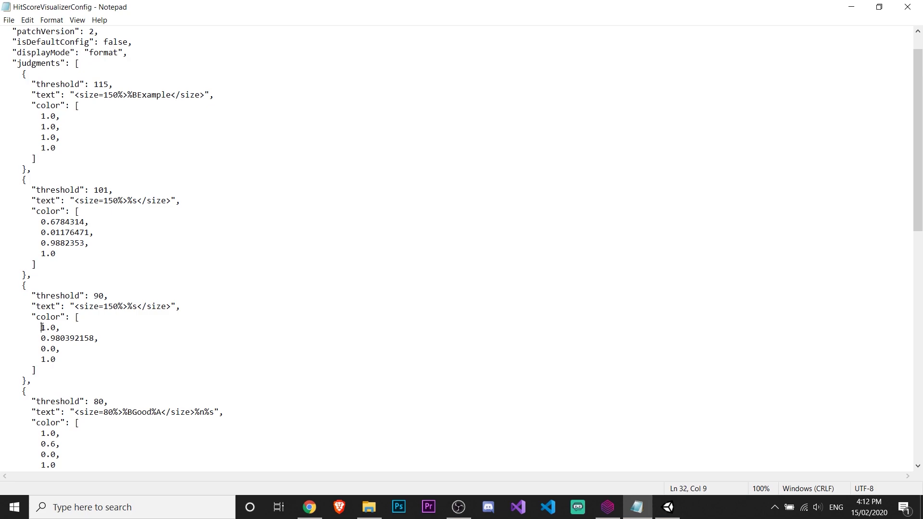
left_click_drag(42, 327, 69, 350)
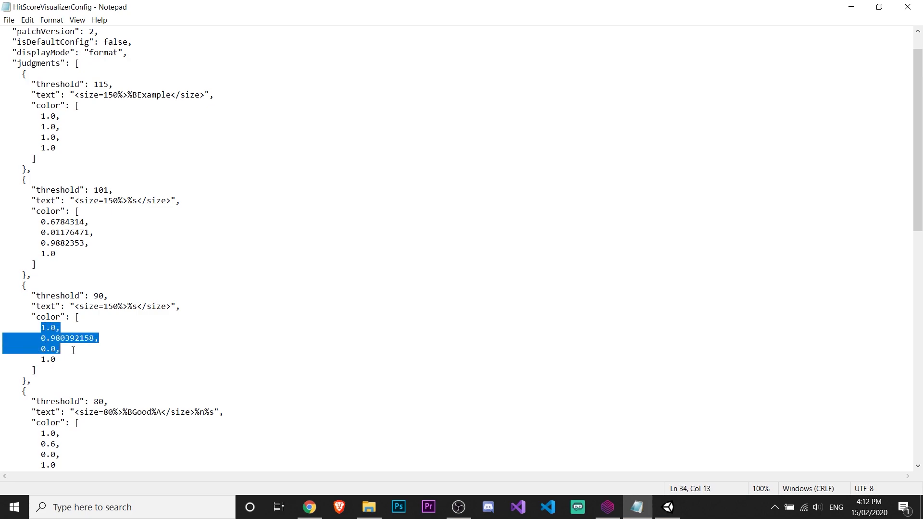
type("0.9294118,0.3803922,0.7843137,")
Step: Split the threshold 90 color values 0.9294118, 0.3803922 and 0.7843137 onto separate indented lines and save the file
left_click(89, 326)
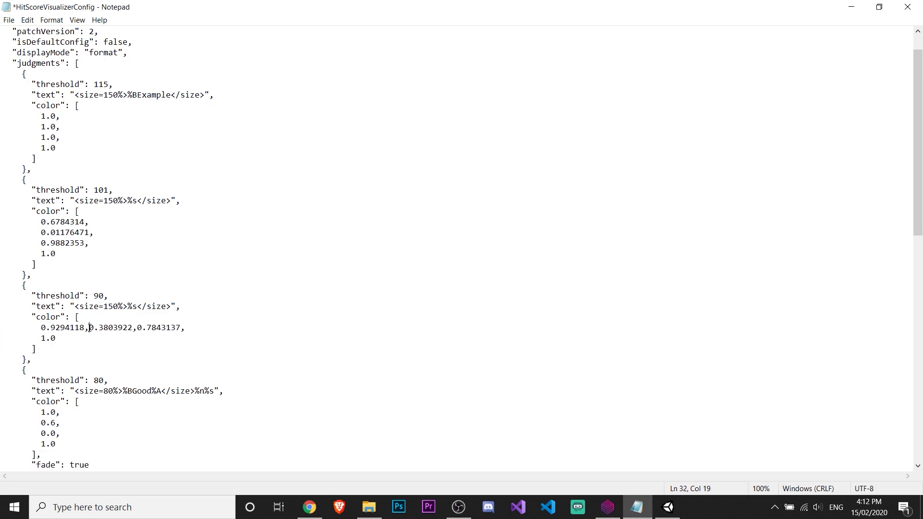
key("Return")
key("Tab")
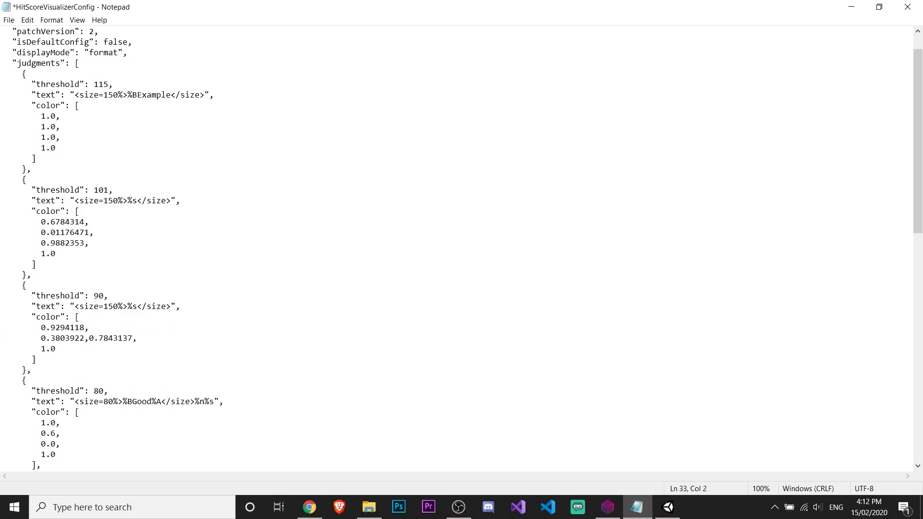
left_click(90, 339)
key("Return")
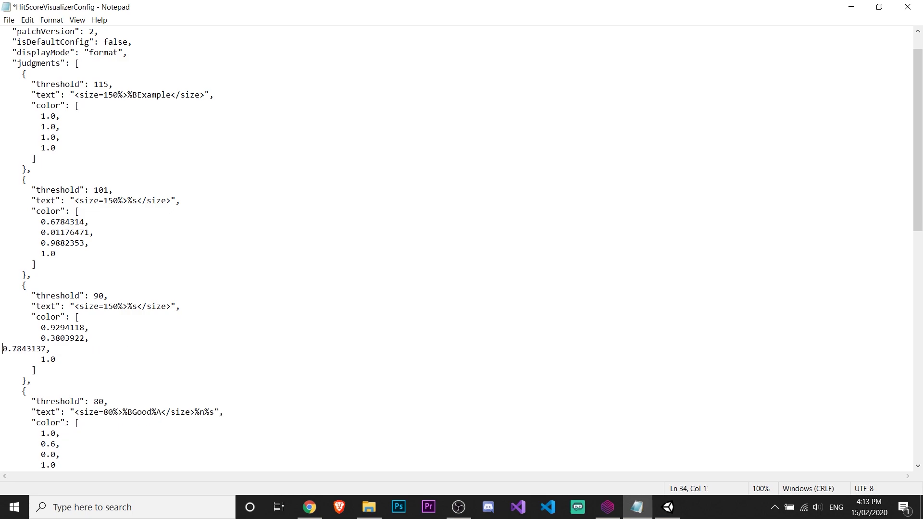
key("Tab")
key("ctrl+s")
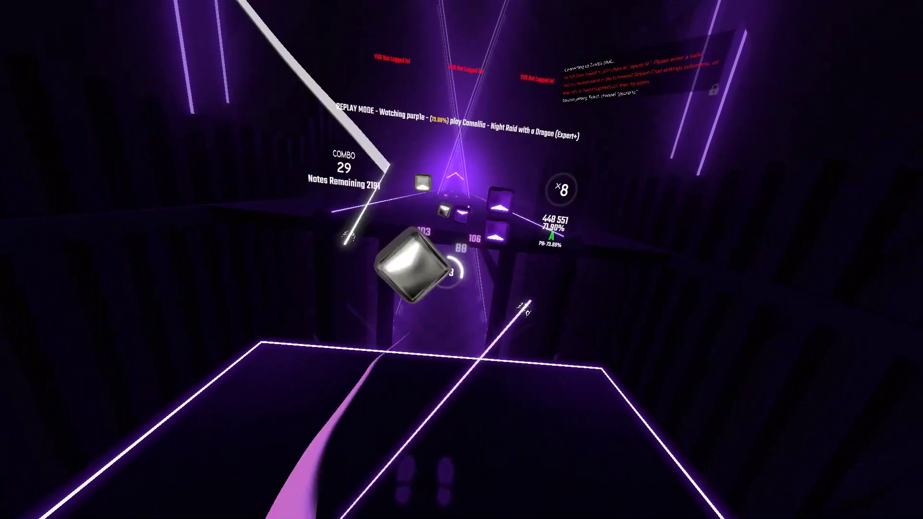
left_click(534, 284)
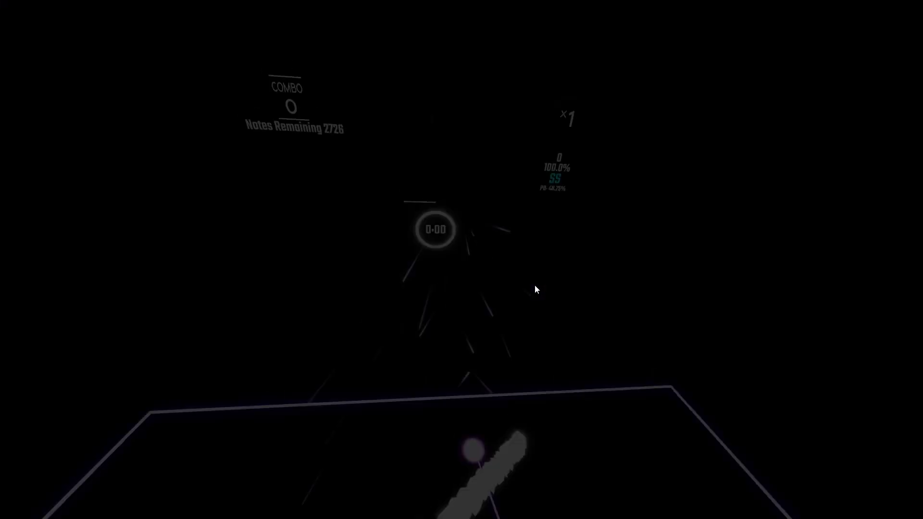